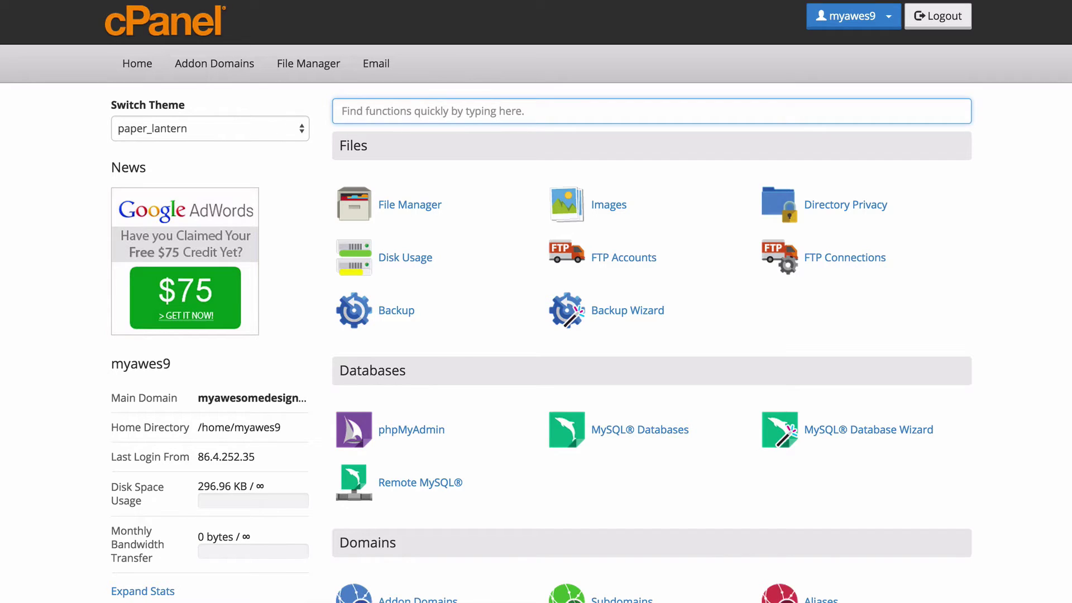
# Scroll the cPanel home page down to the Software section showing Softaculous Apps Installer.
pyautogui.click(34, 139)
pyautogui.scroll(-15, 35, 144)
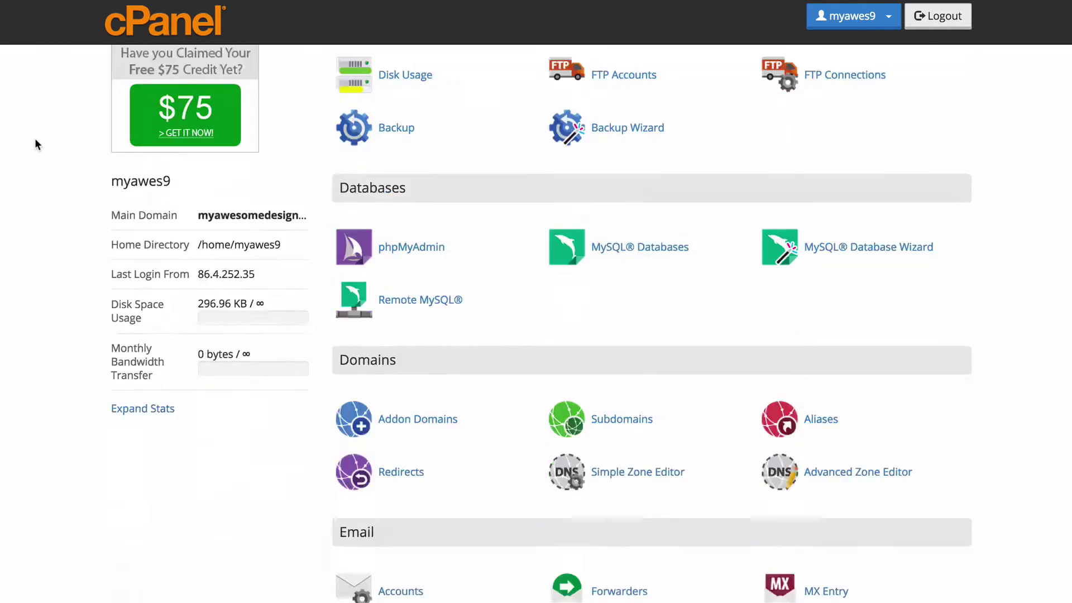
pyautogui.scroll(-8, 35, 145)
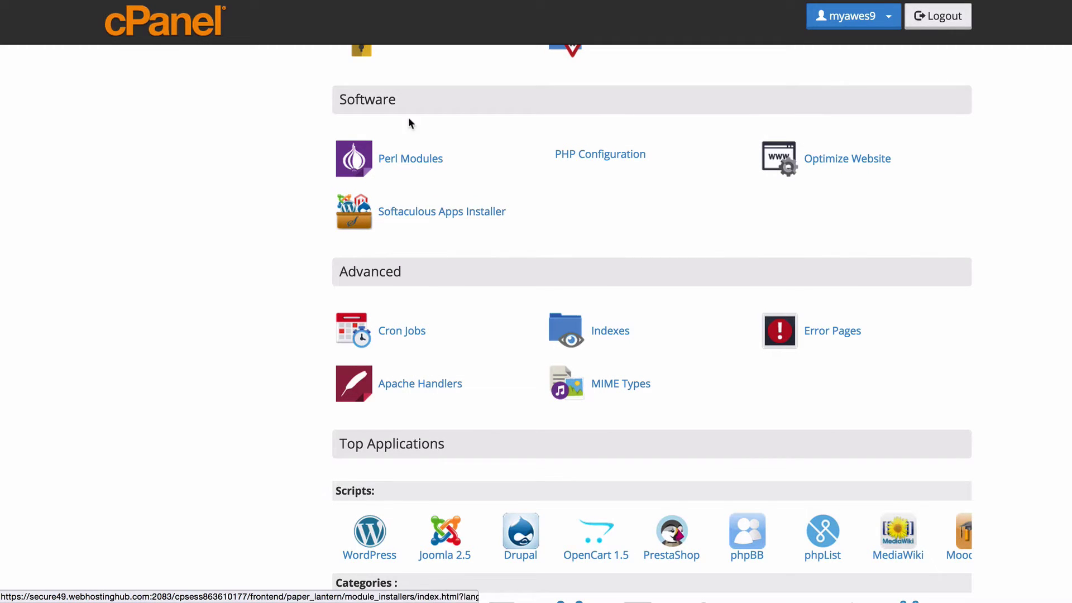
# Launch Softaculous and open the WordPress 4.2.2 page from the Blogs category.
pyautogui.click(422, 214)
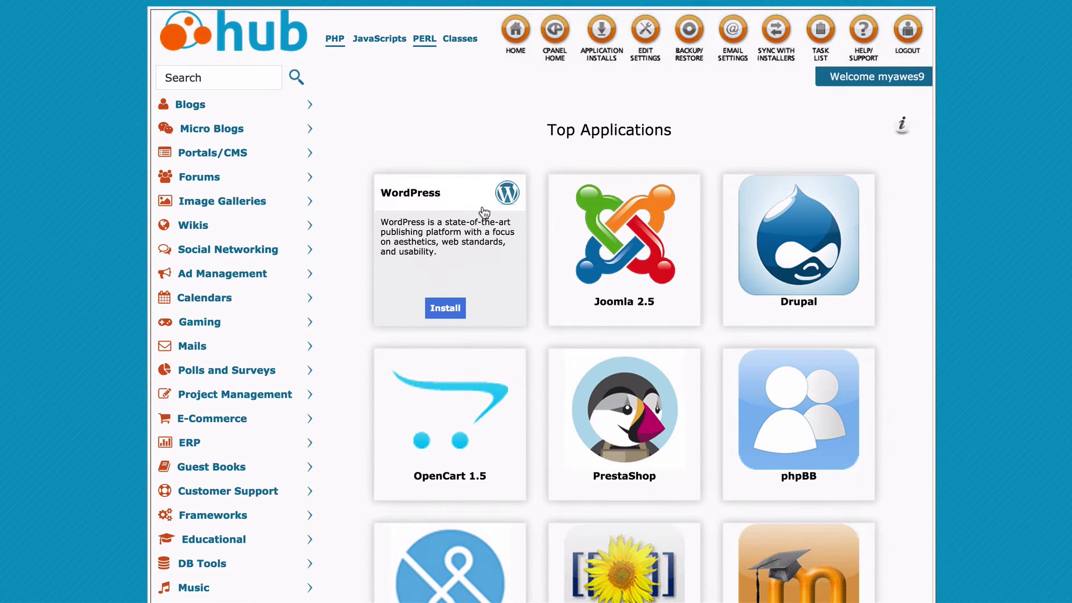
pyautogui.click(186, 107)
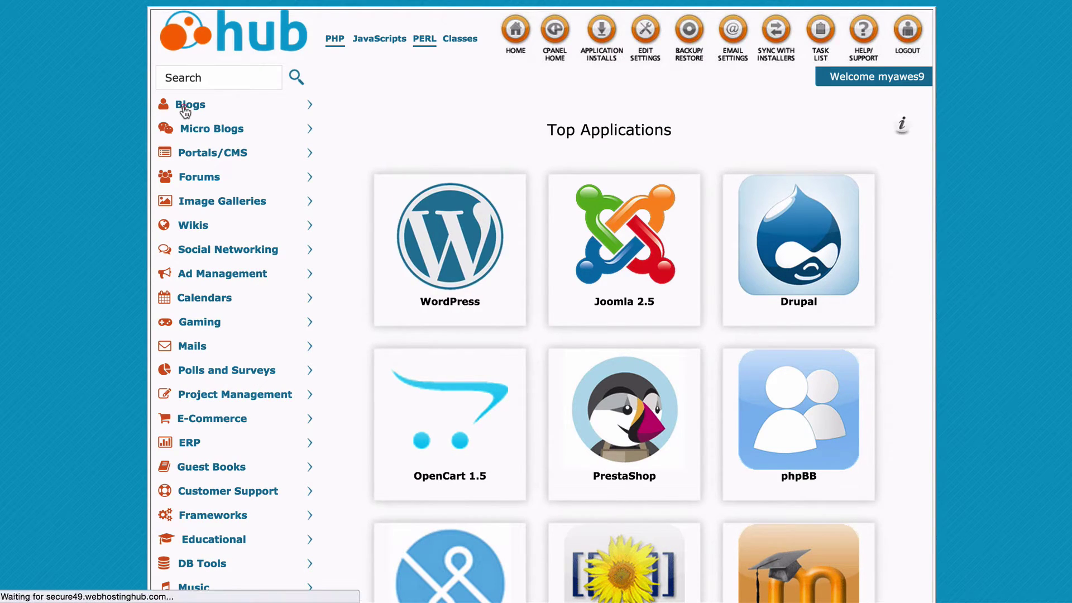
pyautogui.click(200, 132)
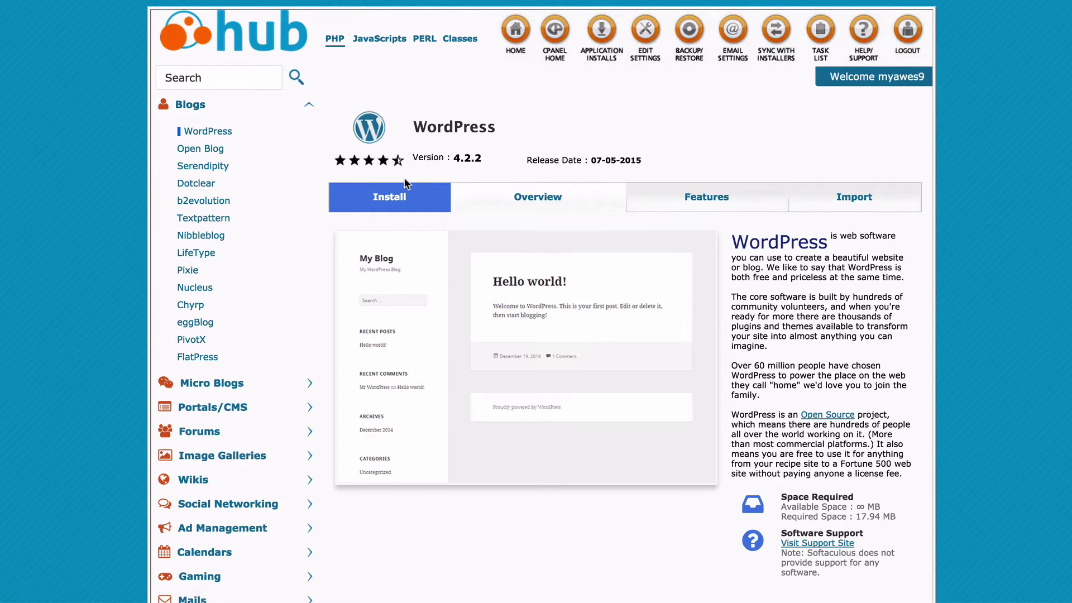
pyautogui.click(428, 206)
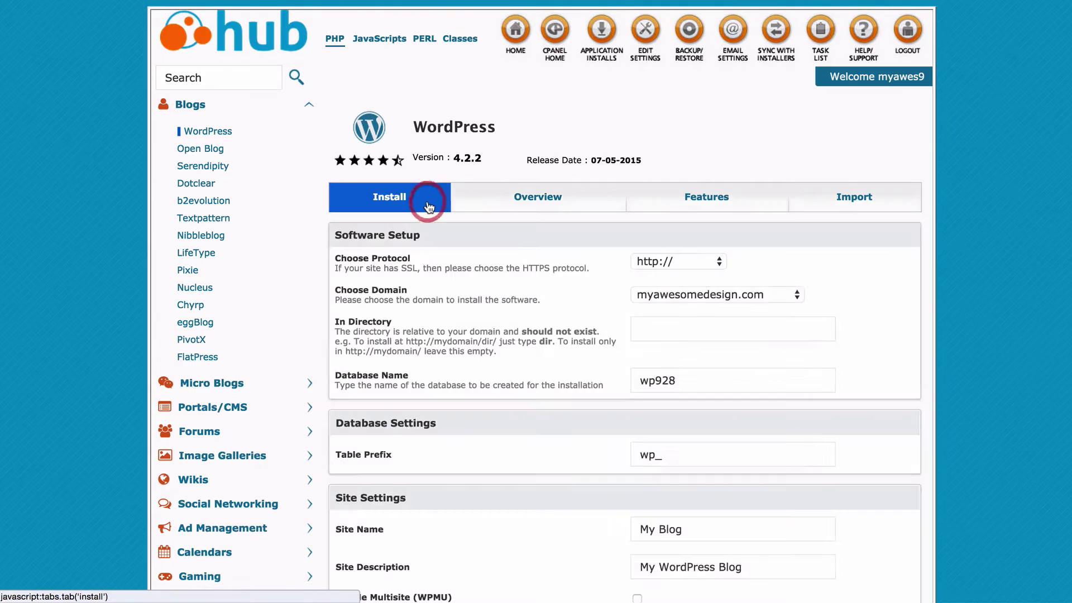
pyautogui.scroll(-3, 516, 307)
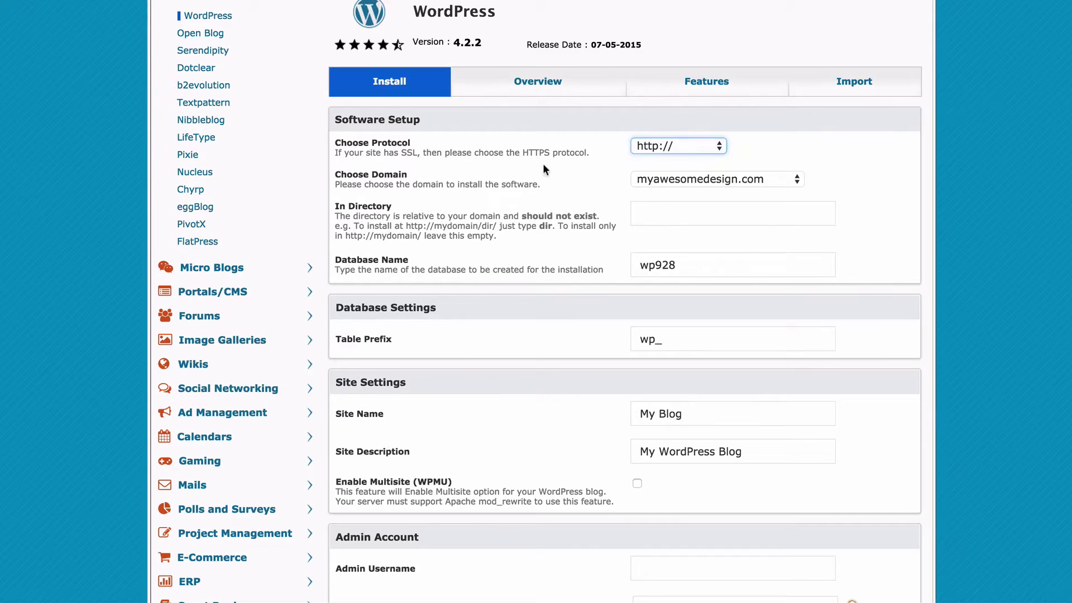
pyautogui.scroll(-2, 581, 178)
pyautogui.scroll(-2, 581, 178)
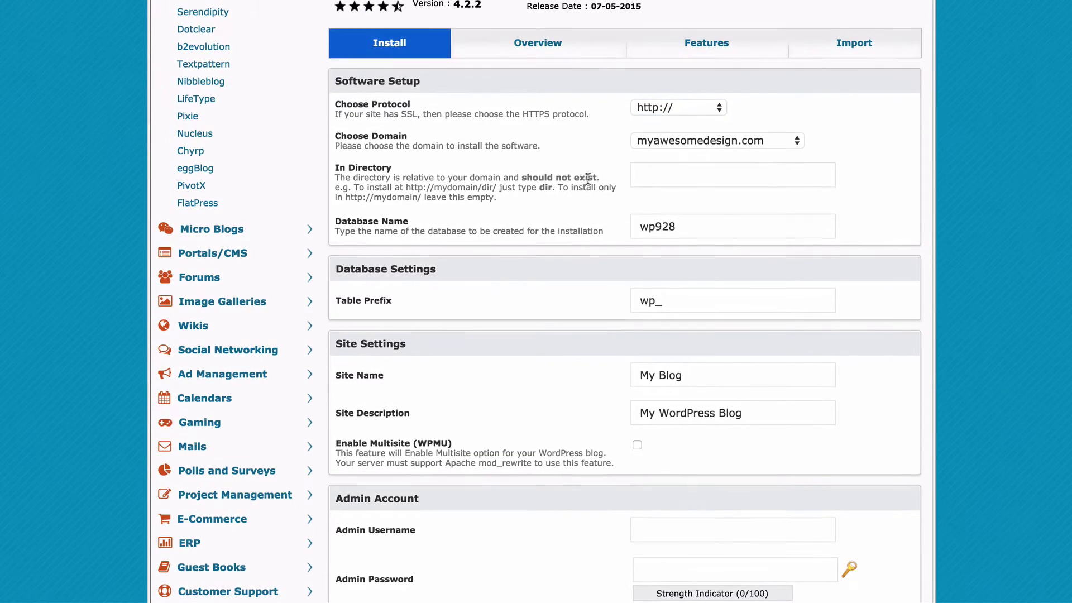
pyautogui.click(670, 143)
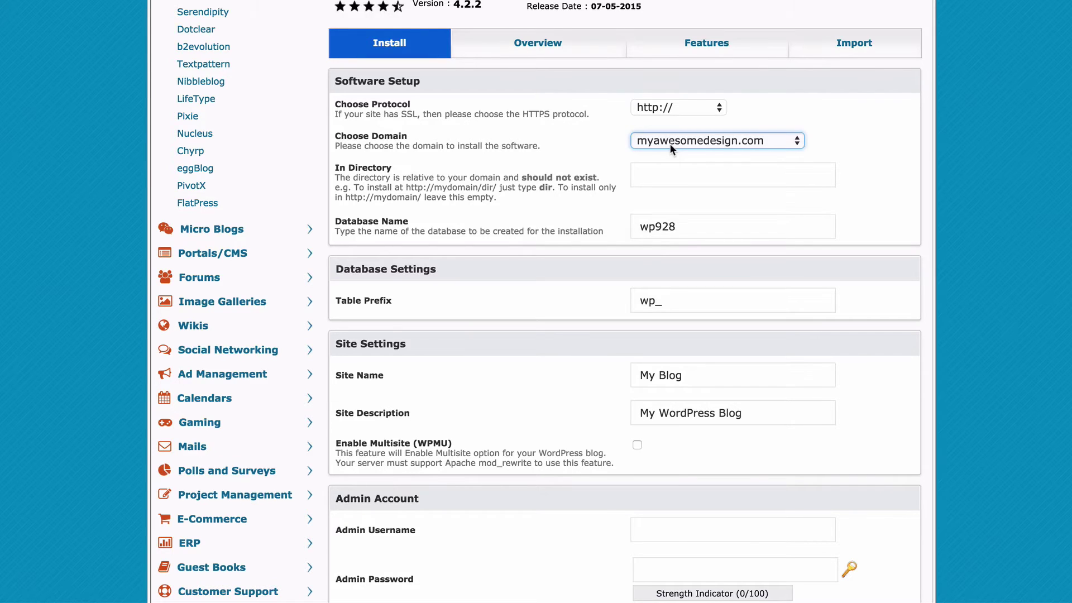
pyautogui.click(645, 151)
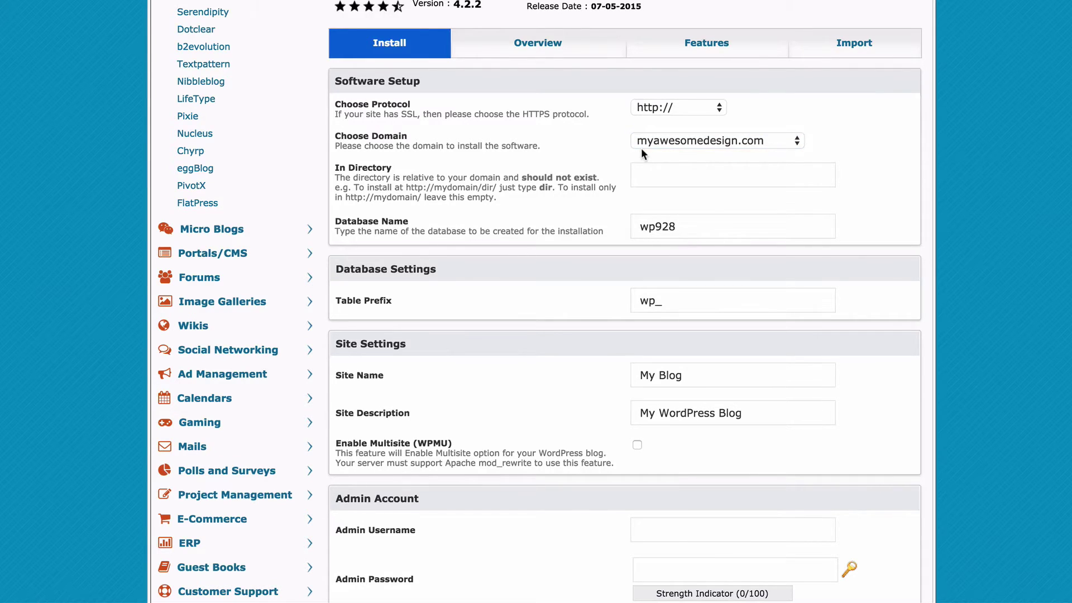
# Empty the In Directory field so WordPress installs at the domain root.
pyautogui.click(718, 169)
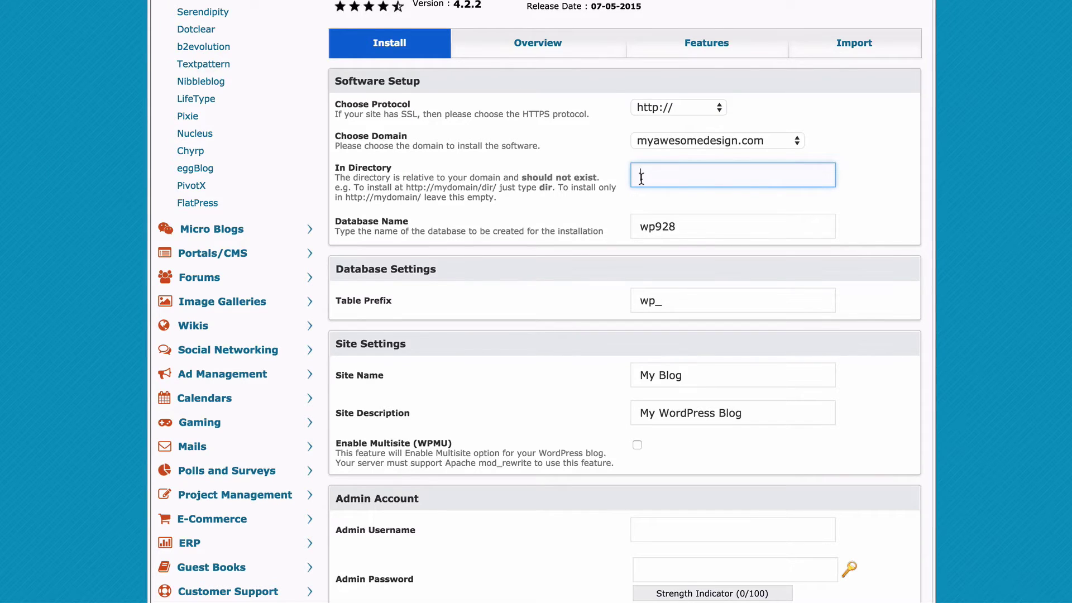
pyautogui.write('blog')
pyautogui.press('super+a')
pyautogui.press('BackSpace')
pyautogui.scroll(-2, 602, 192)
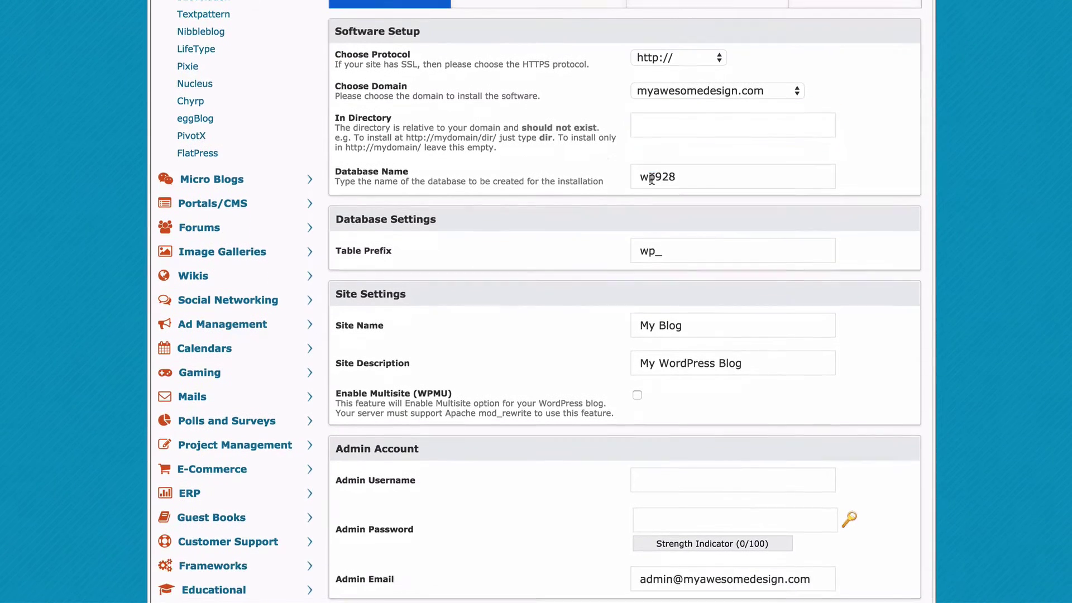
# Replace the default site name with 'My Awesome Design!', leaving the description unchanged.
pyautogui.click(652, 179)
pyautogui.scroll(-4, 651, 179)
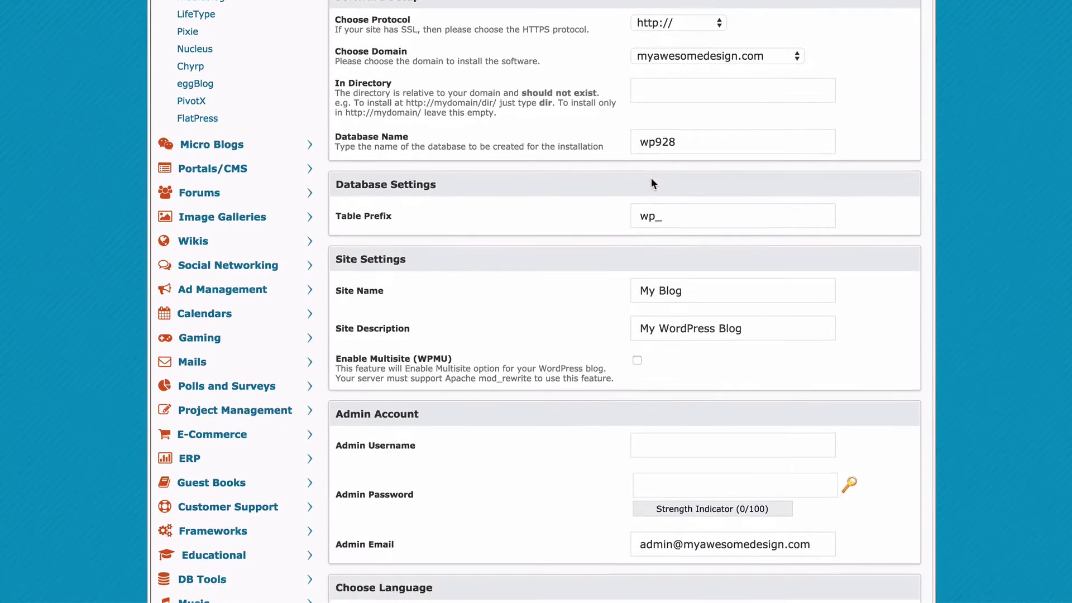
pyautogui.scroll(-2, 651, 178)
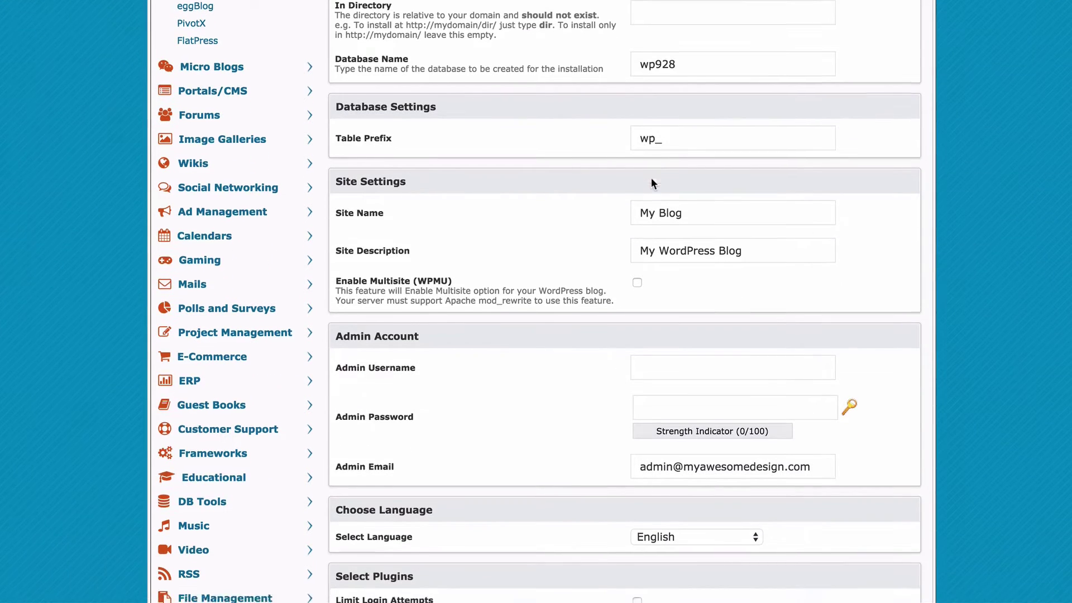
pyautogui.tripleClick(729, 170)
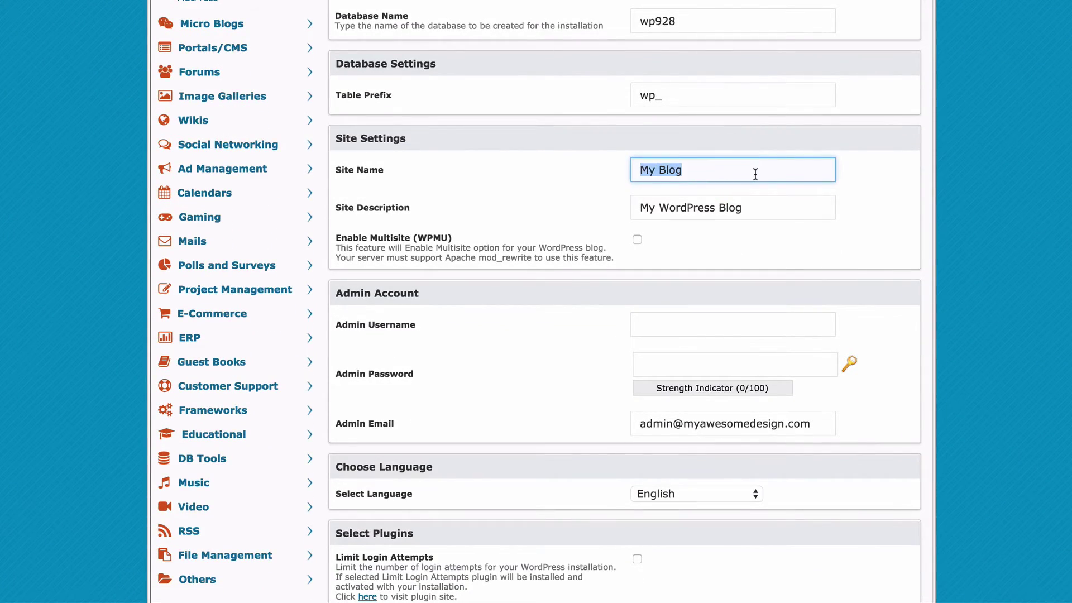
pyautogui.scroll(1, 755, 174)
pyautogui.write('My Awes')
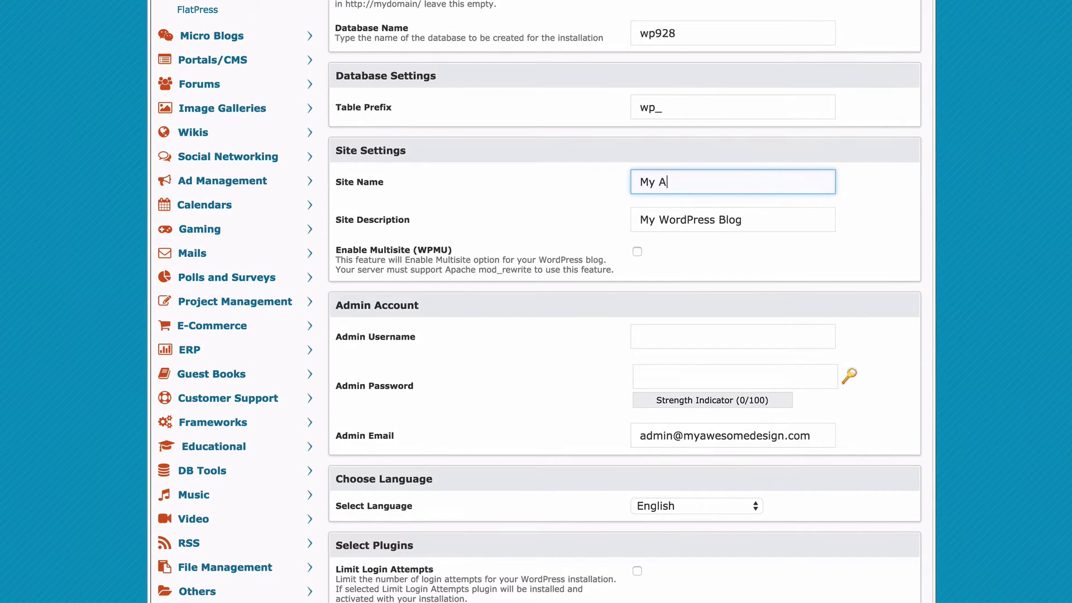
pyautogui.press('BackSpace')
pyautogui.press('BackSpace')
pyautogui.write('esome Design!')
pyautogui.press('Tab')
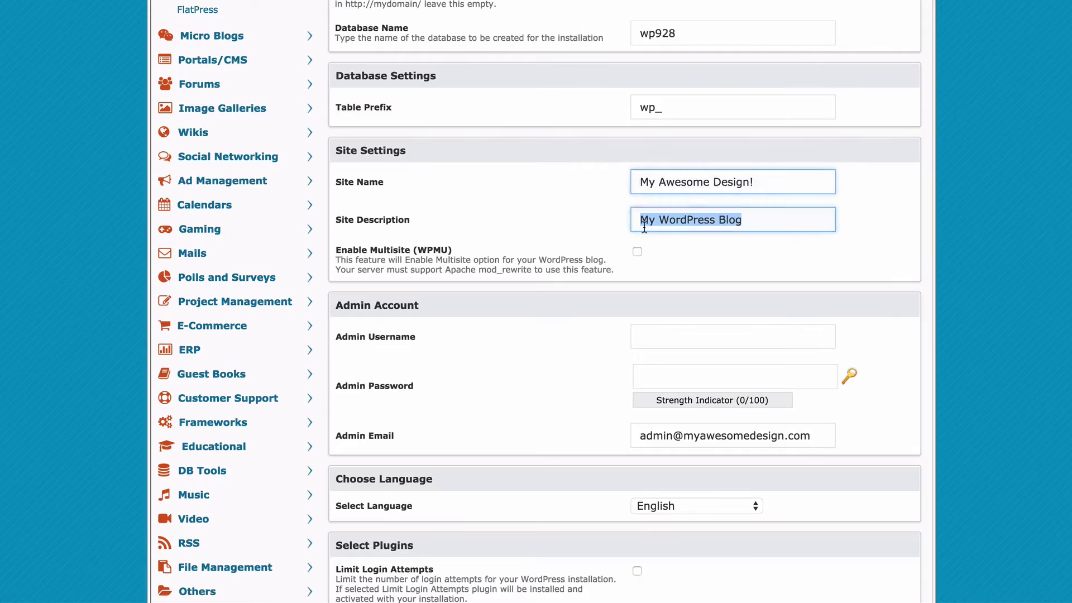
pyautogui.click(610, 221)
# Set admin username 'admin' with a generated strong password and enable Limit Login Attempts.
pyautogui.scroll(-2, 611, 222)
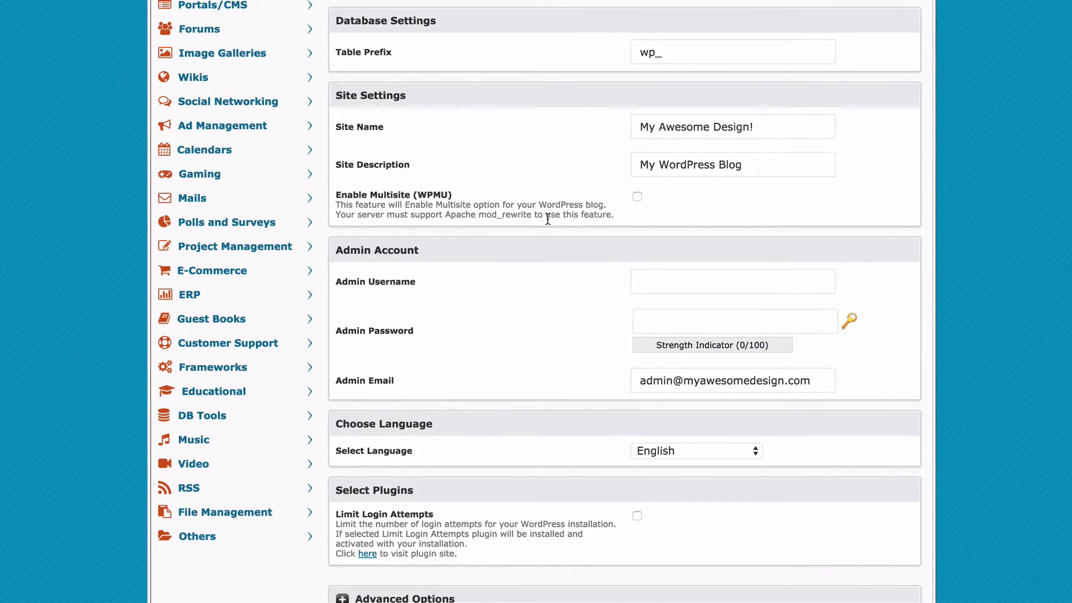
pyautogui.scroll(-1, 547, 218)
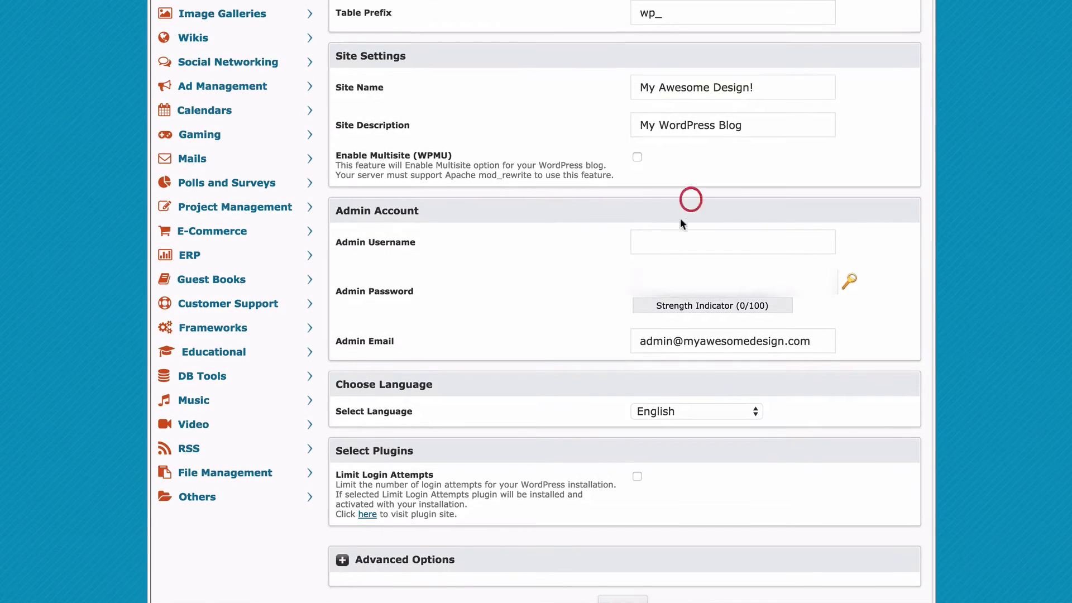
pyautogui.click(673, 241)
pyautogui.write('admin')
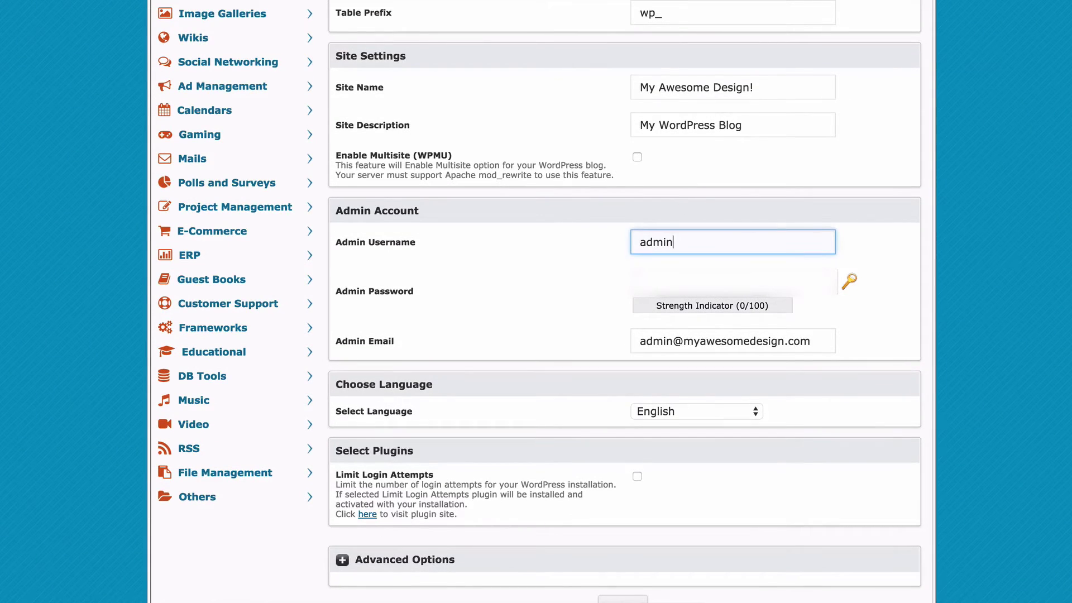
pyautogui.press('Tab')
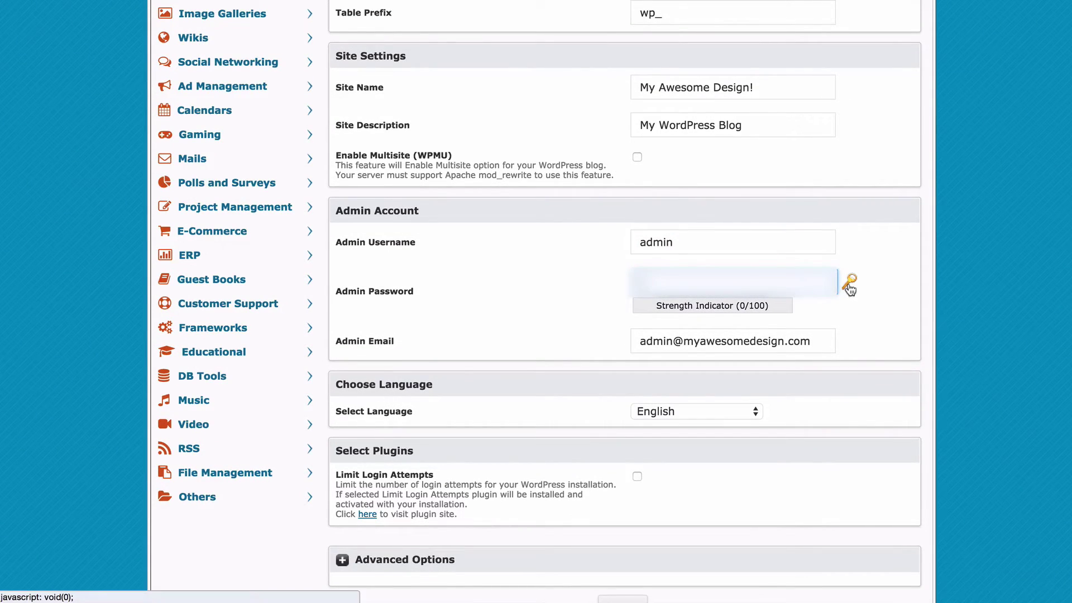
pyautogui.click(849, 284)
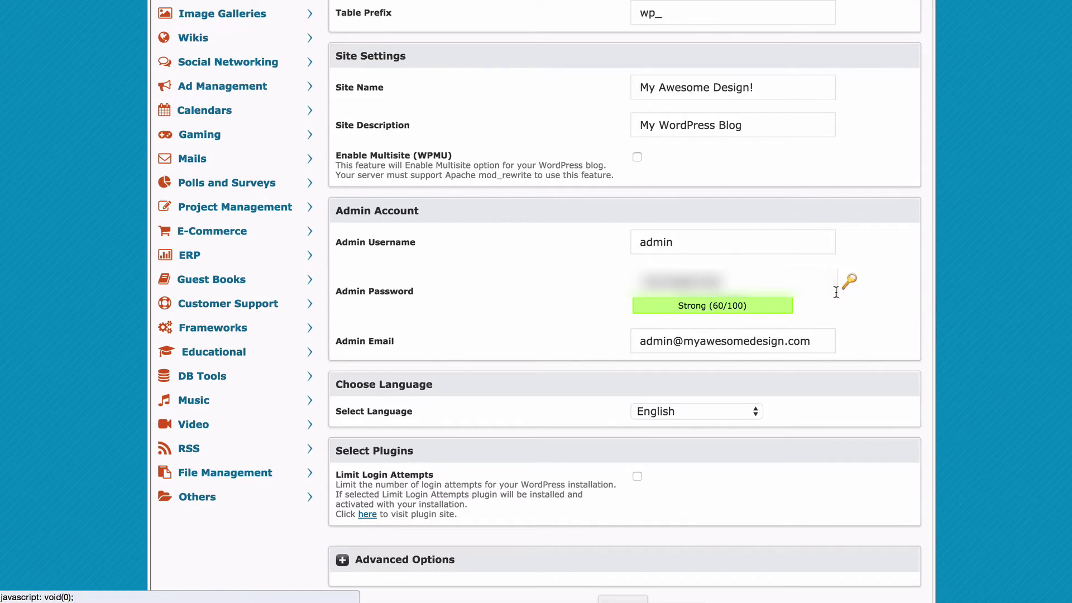
pyautogui.click(712, 349)
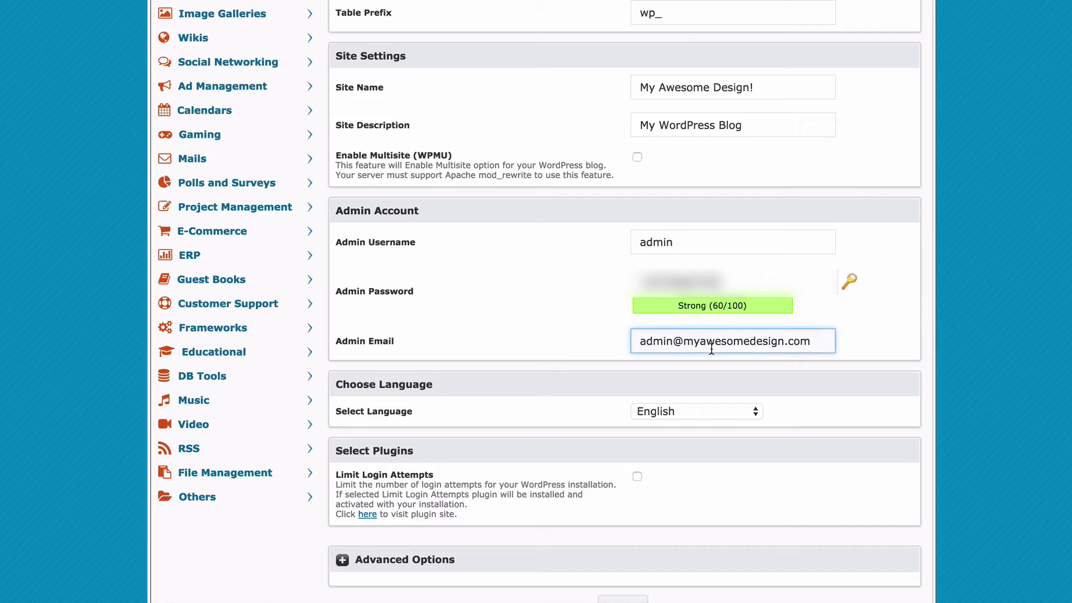
pyautogui.click(667, 423)
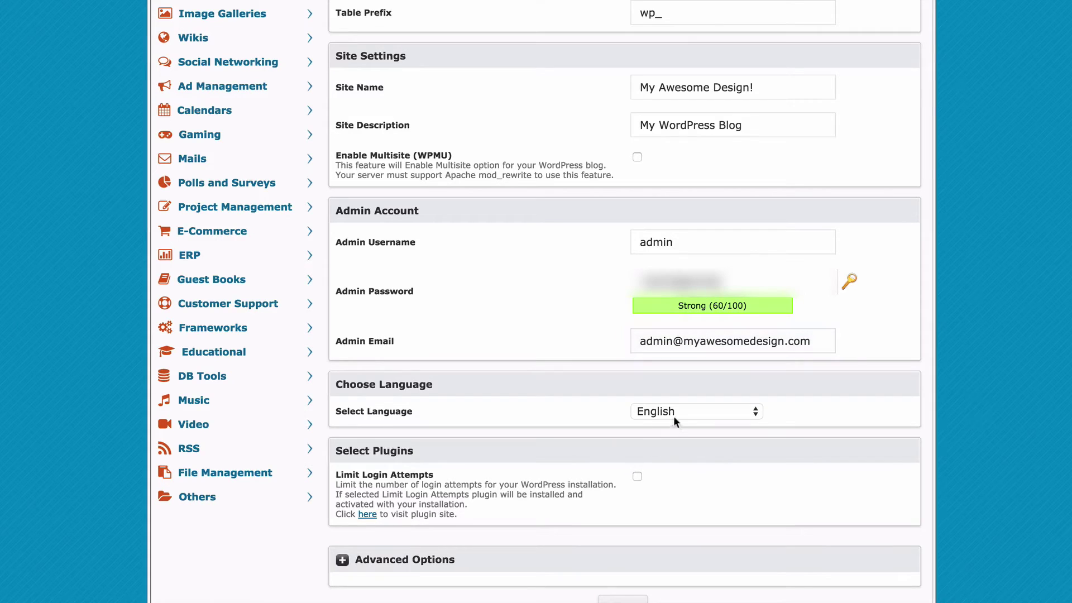
pyautogui.click(636, 476)
# In Advanced Options, enable auto upgrades for WordPress and for WordPress themes.
pyautogui.scroll(-3, 762, 484)
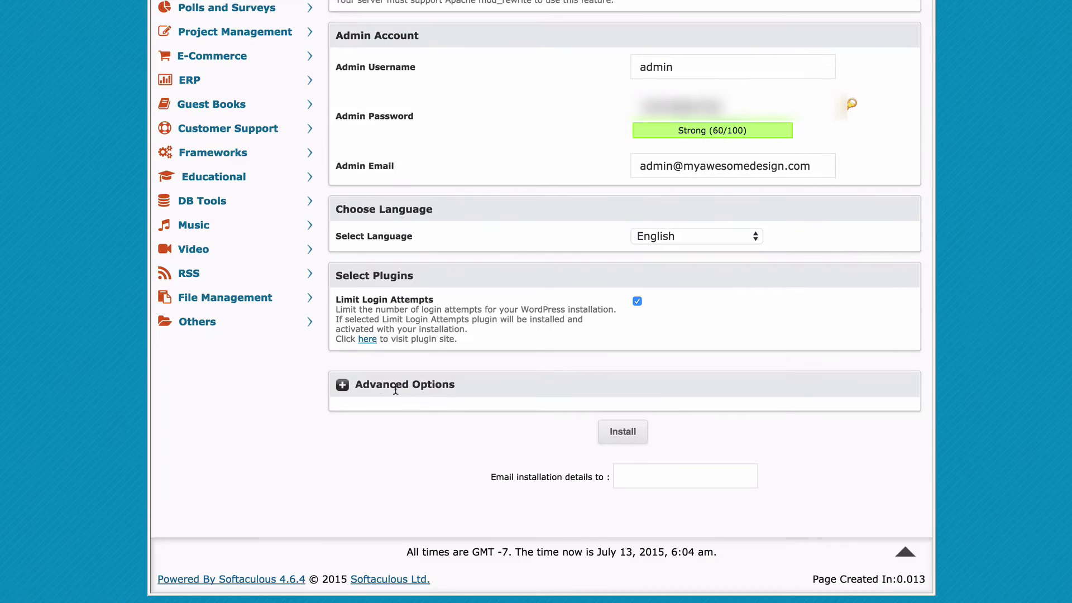
pyautogui.click(341, 385)
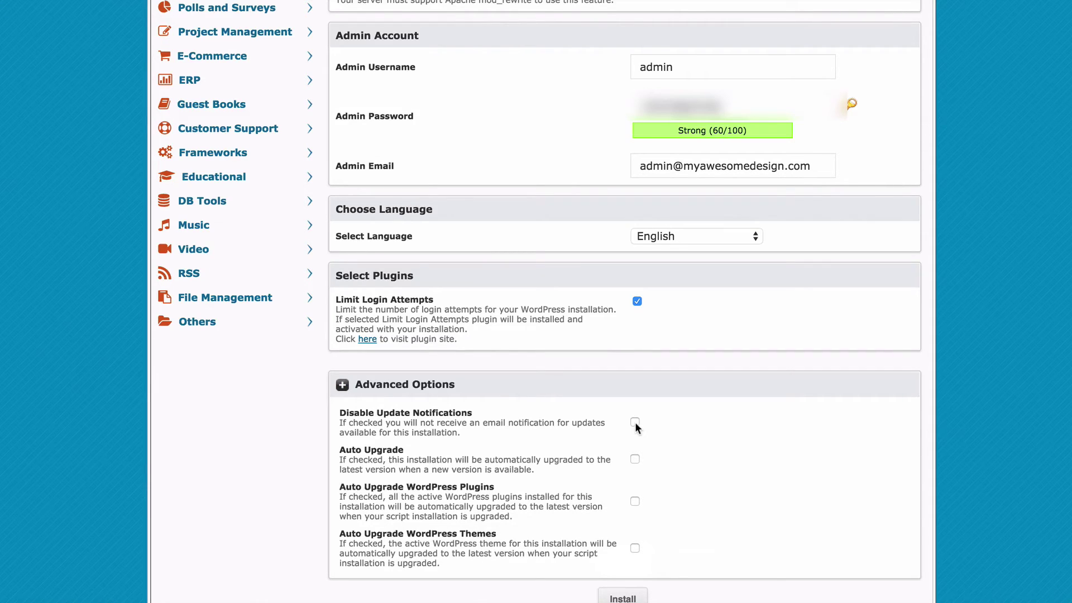
pyautogui.click(635, 460)
pyautogui.click(635, 549)
# Leave the installation details e-mail empty and start the WordPress installation.
pyautogui.scroll(-3, 699, 535)
pyautogui.click(638, 483)
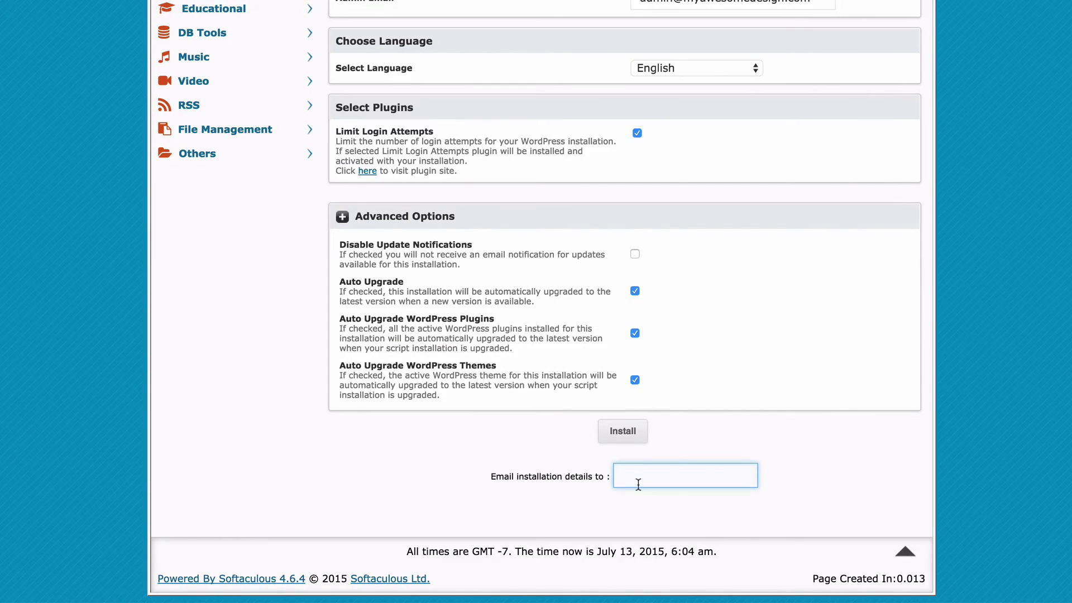
pyautogui.click(634, 437)
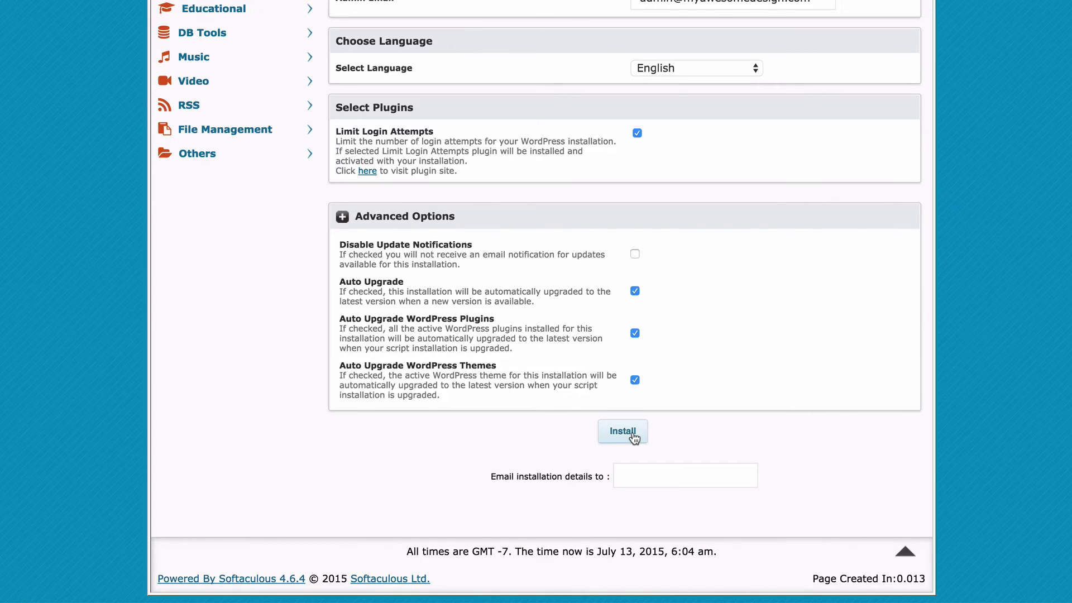
pyautogui.click(634, 437)
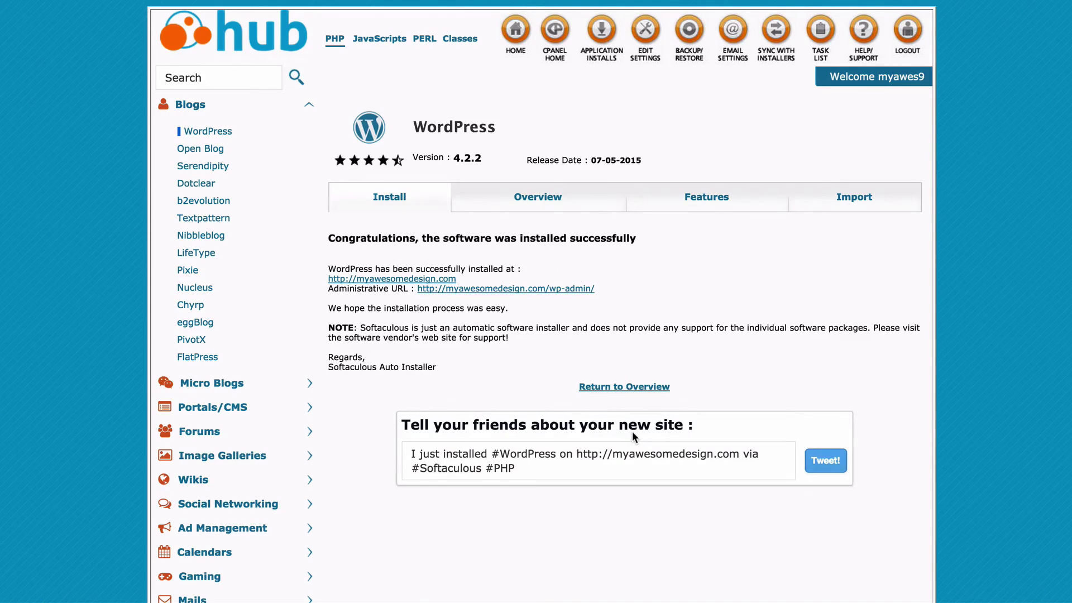
# Open myawesomedesign.com and reload it to see the new WordPress blog.
pyautogui.click(414, 282)
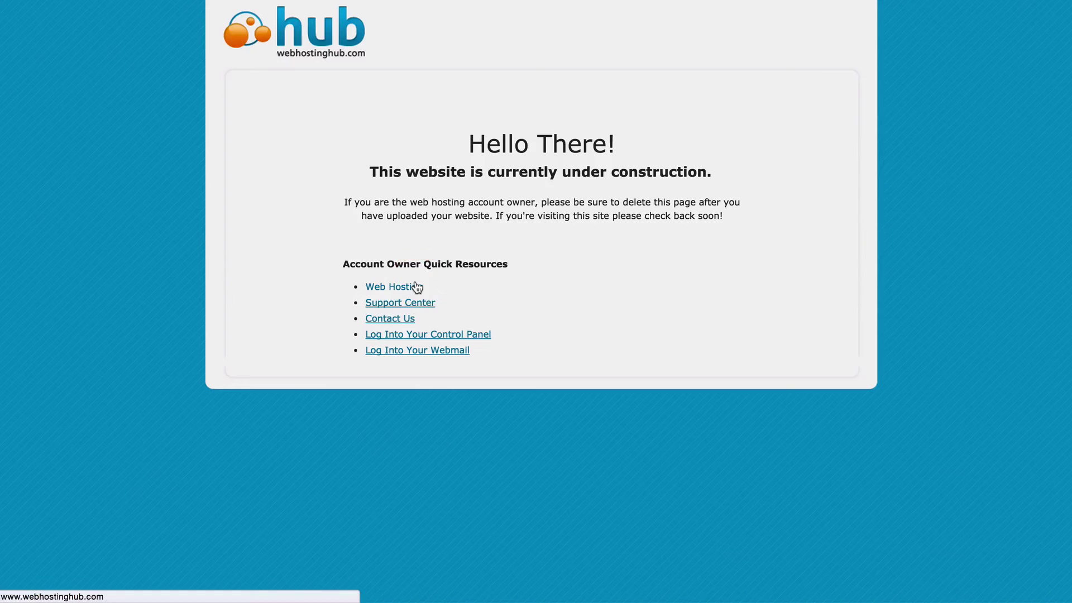
pyautogui.click(59, 0)
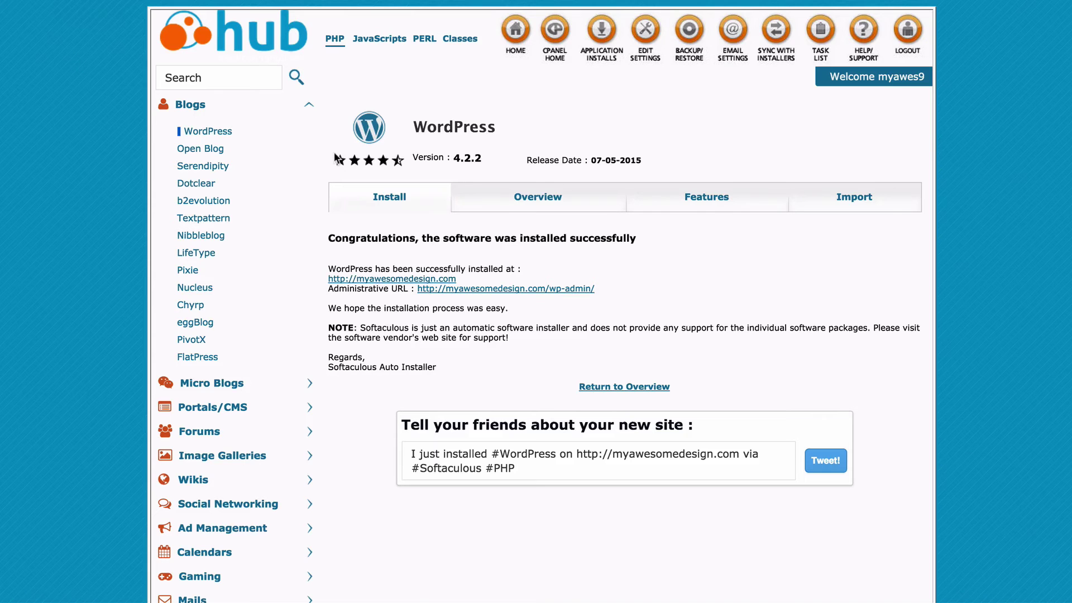
# Log in to the WordPress admin as 'admin' with the pasted password and Remember Me ticked.
pyautogui.click(366, 301)
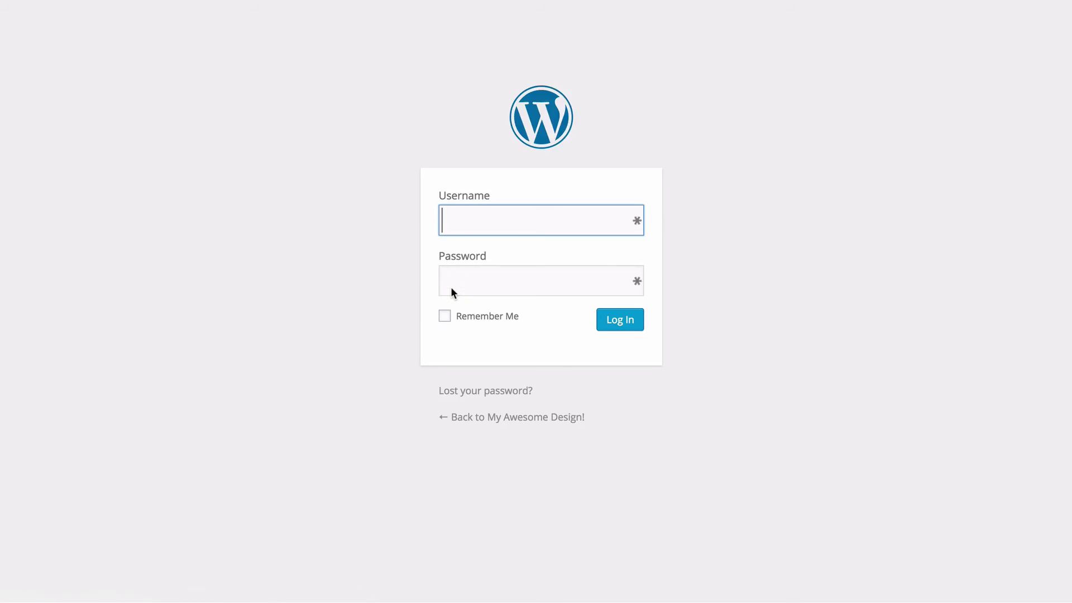
pyautogui.click(461, 218)
pyautogui.write('admin')
pyautogui.press('Tab')
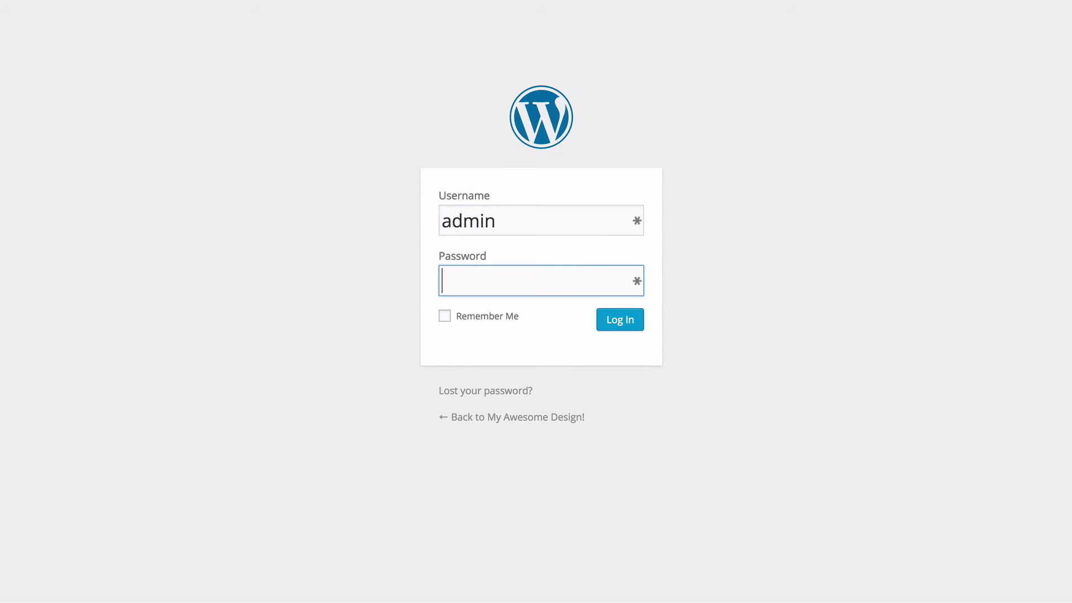
pyautogui.hotkey('ctrl', 'v')
pyautogui.click(487, 320)
pyautogui.click(620, 329)
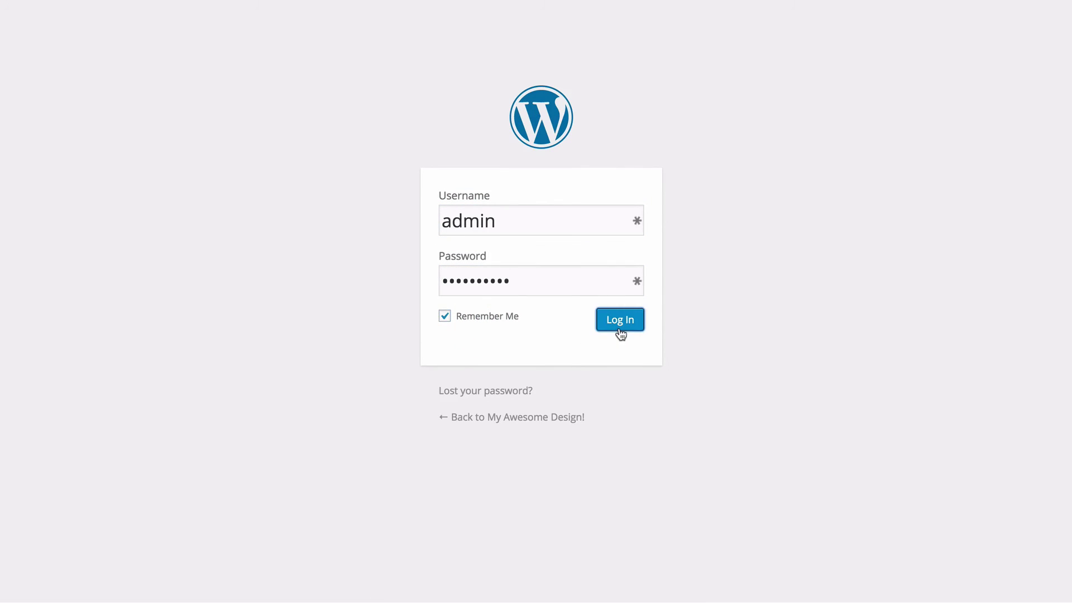